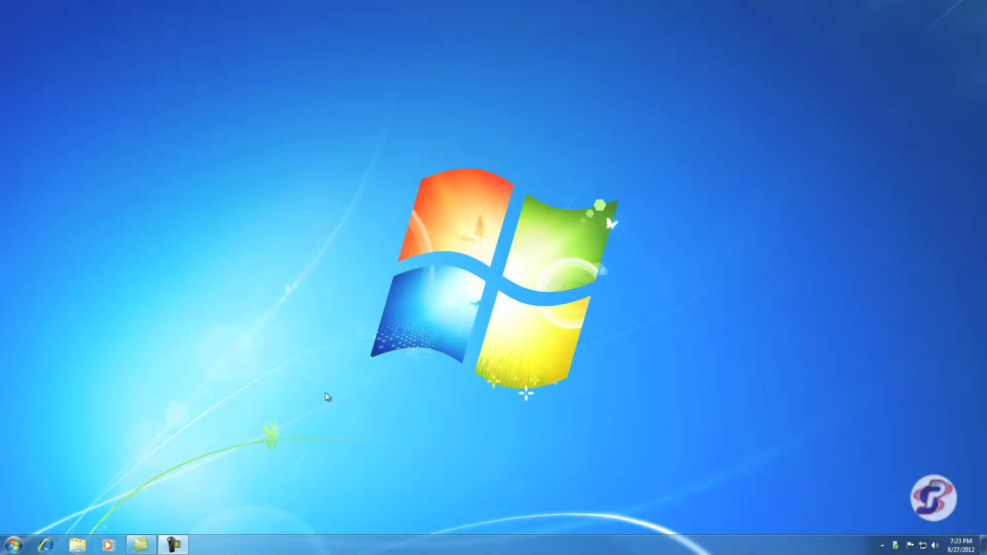
Open the Control Panel from the Start menu, then dismiss the reopened Start menu
{"action": "left_click", "coordinate": [14, 544]}
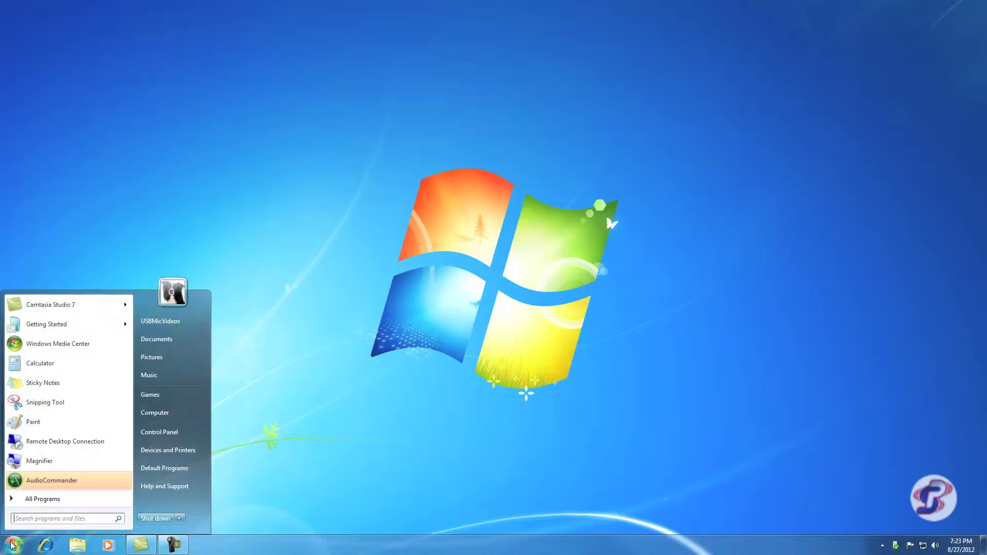
{"action": "left_click", "coordinate": [152, 434]}
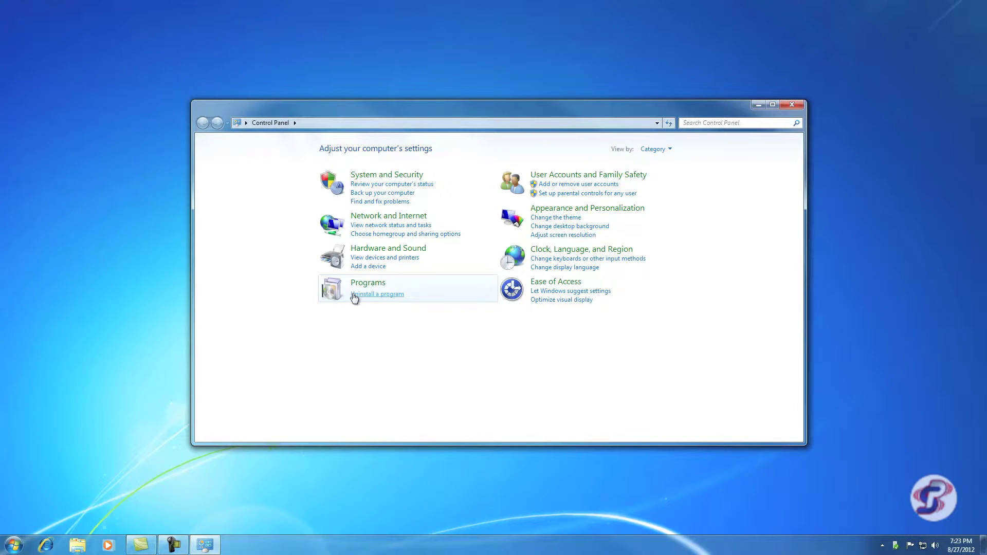
{"action": "left_click", "coordinate": [14, 543]}
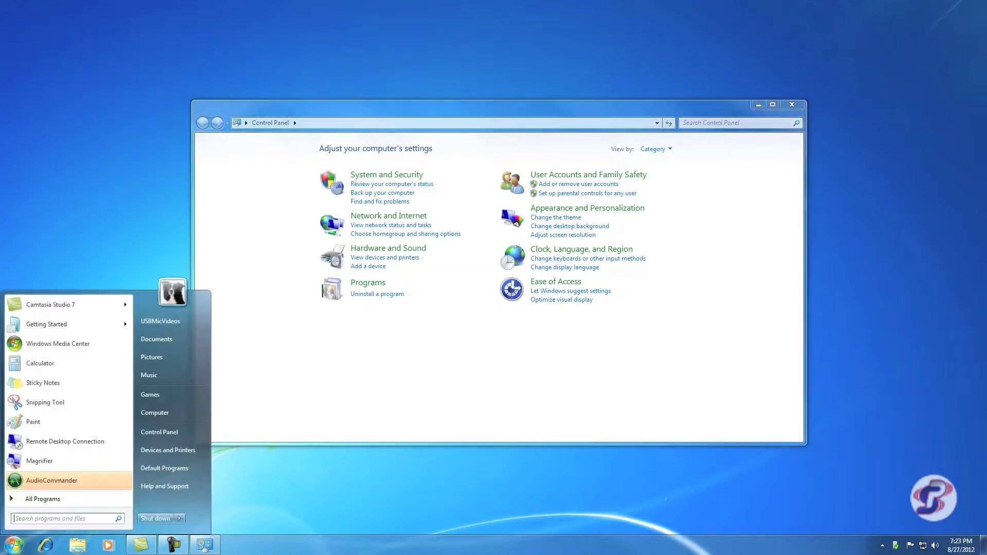
{"action": "left_click", "coordinate": [591, 505]}
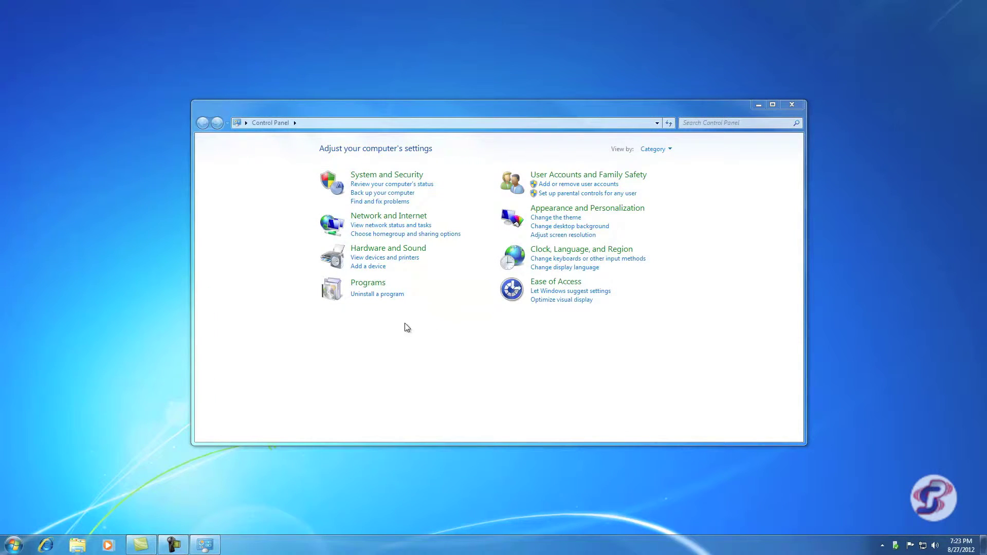
Open Uninstall a program and select Andrea Electronics AudioCommander among the two Andrea entries
{"action": "left_click", "coordinate": [369, 294]}
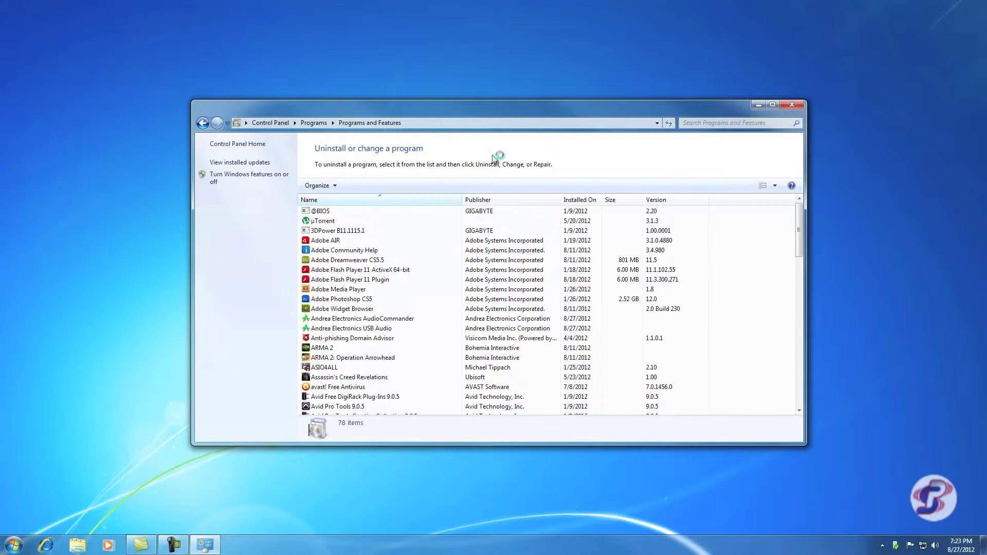
{"action": "left_click_drag", "start_coordinate": [511, 113], "coordinate": [512, 82]}
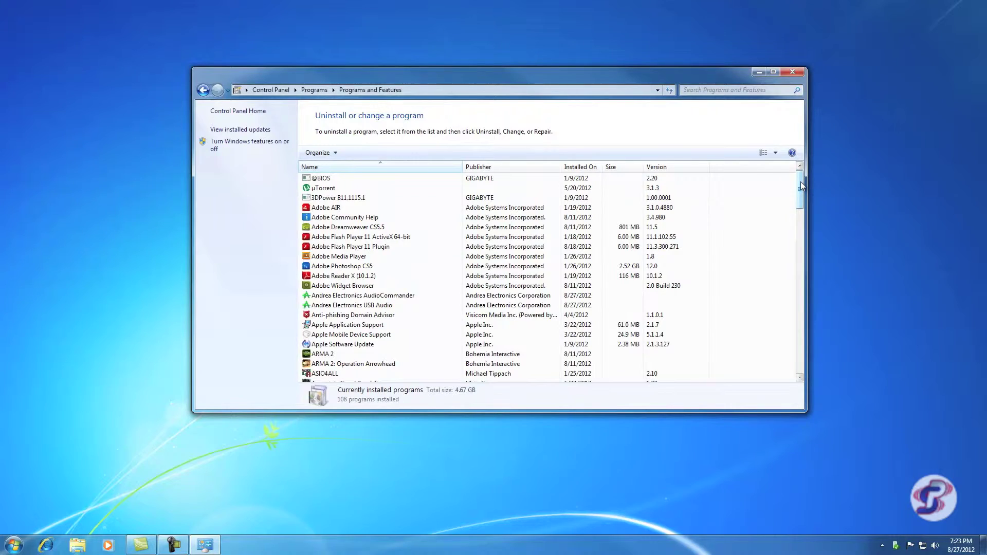
{"action": "mouse_move", "coordinate": [800, 185]}
{"action": "left_mouse_down"}
{"action": "mouse_move", "coordinate": [792, 351]}
{"action": "mouse_move", "coordinate": [812, 182]}
{"action": "left_mouse_up"}
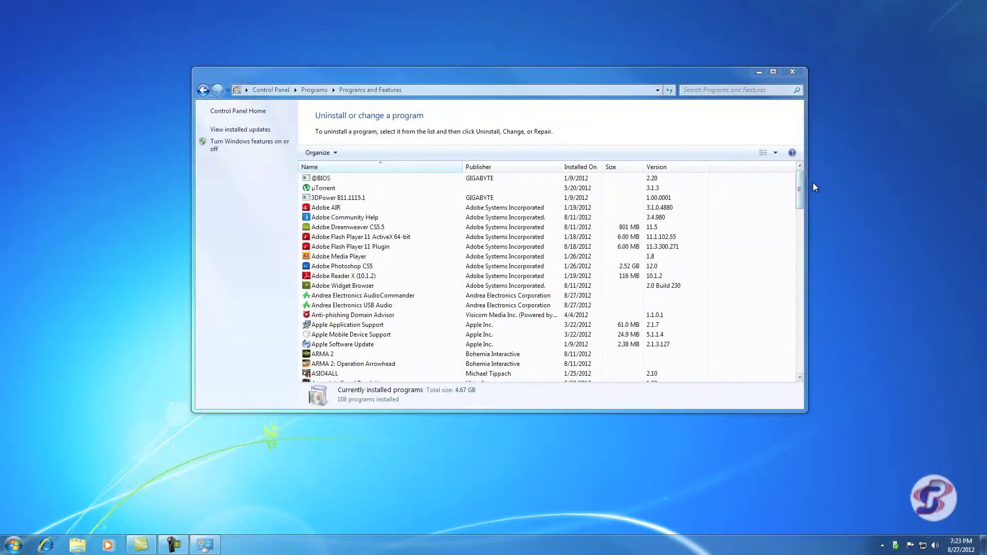
{"action": "left_click", "coordinate": [332, 297]}
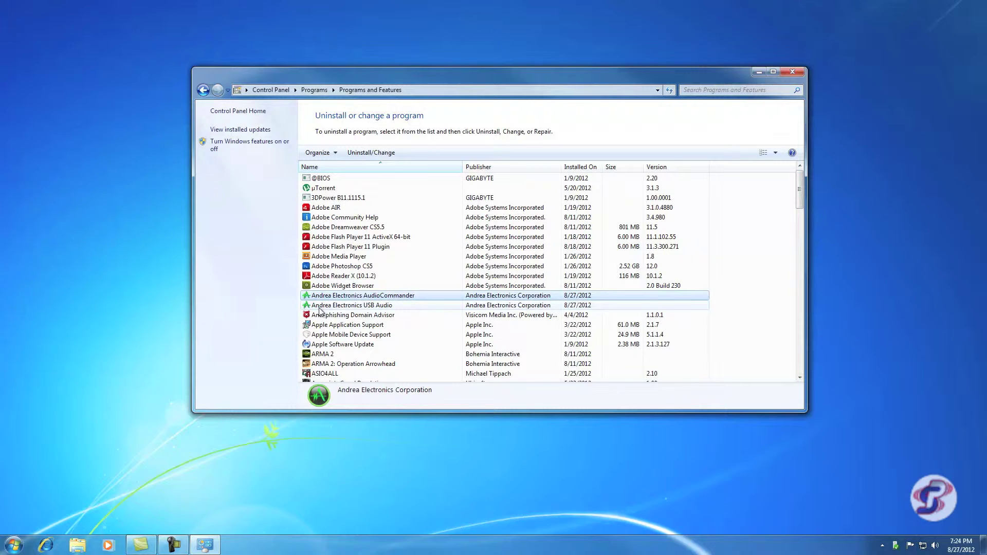
{"action": "left_click", "coordinate": [368, 304]}
{"action": "left_click", "coordinate": [370, 300]}
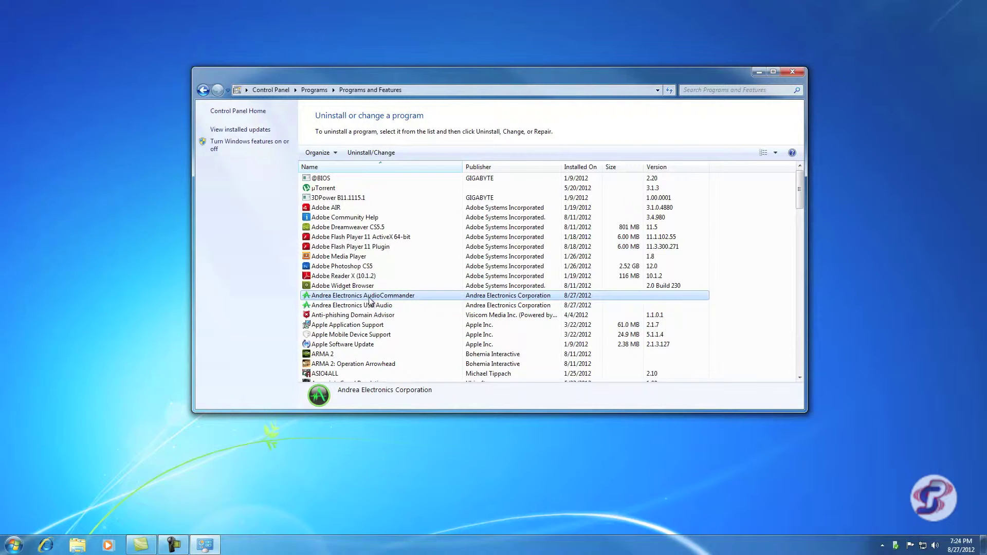
Uninstall Andrea Electronics AudioCommander, past the logged-on users warning, through to Finish
{"action": "double_click", "coordinate": [389, 297]}
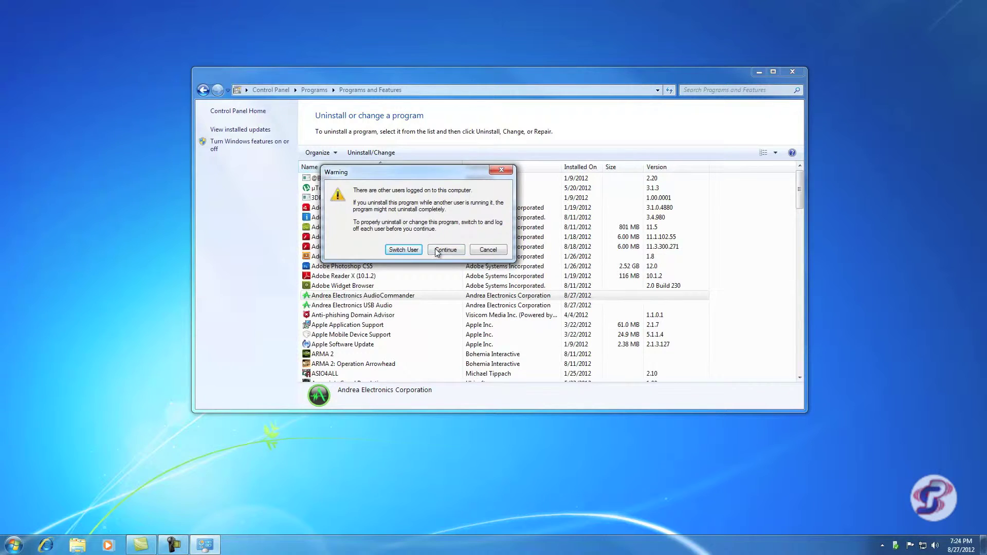
{"action": "left_click", "coordinate": [437, 252]}
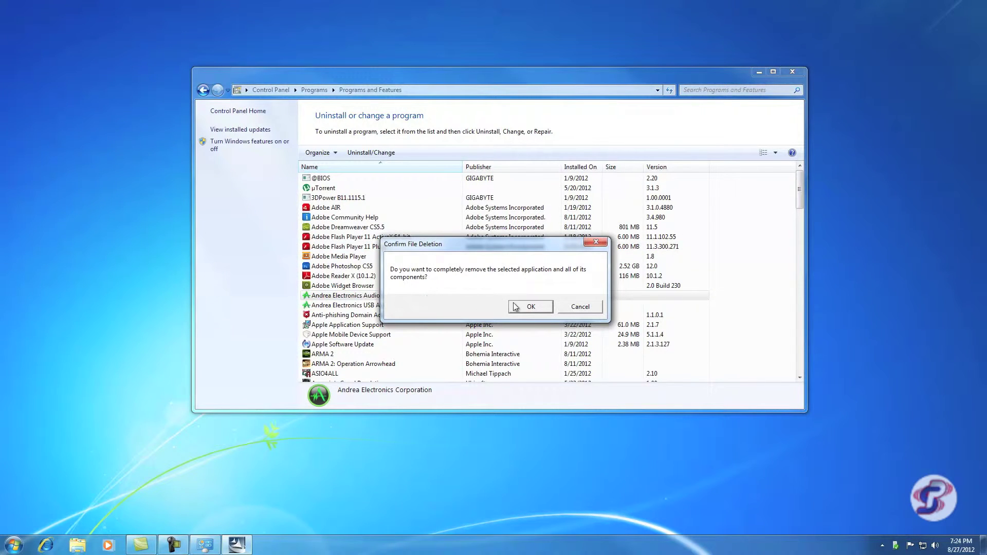
{"action": "left_click", "coordinate": [529, 307]}
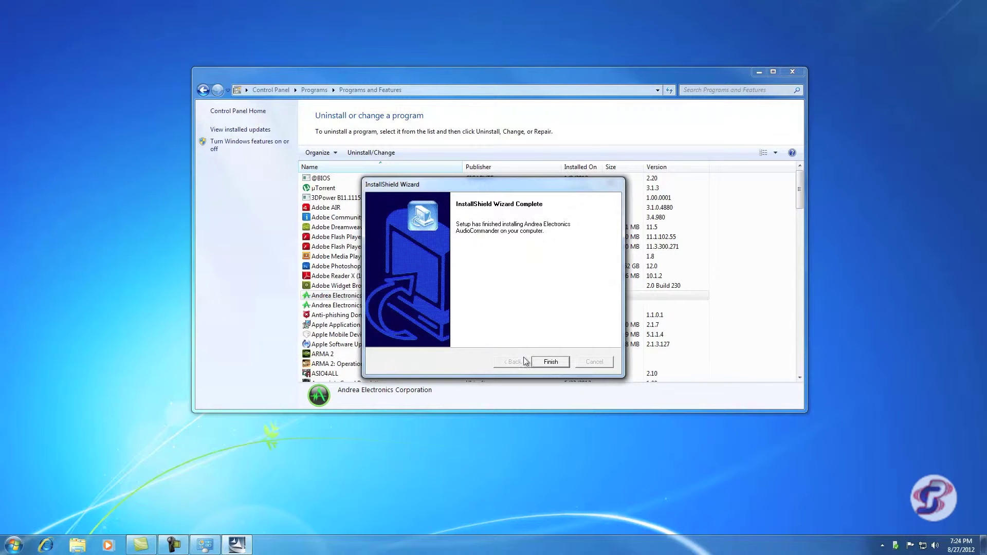
{"action": "left_click", "coordinate": [546, 362]}
Uninstall Andrea Electronics USB Audio the same way, confirming complete removal and finishing
{"action": "double_click", "coordinate": [367, 297]}
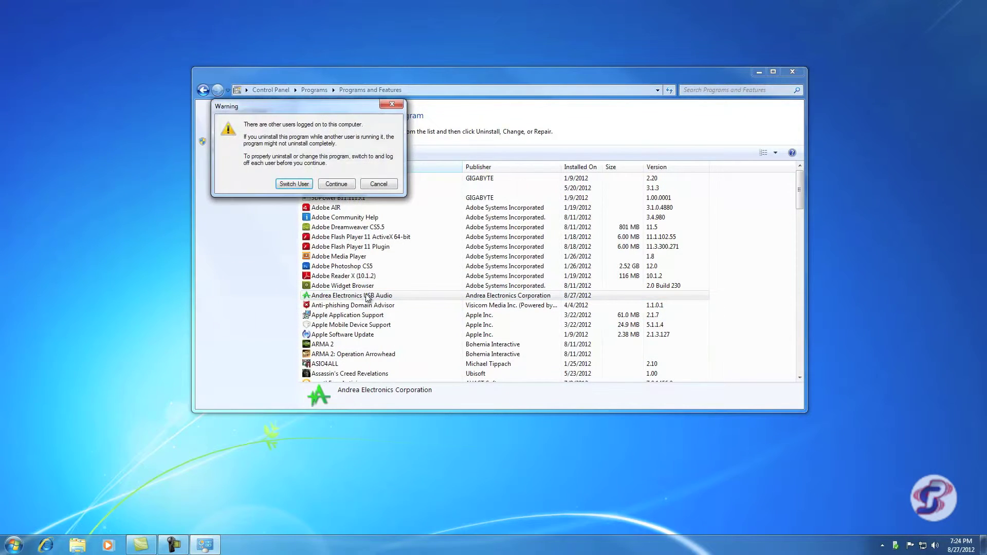
{"action": "left_click", "coordinate": [346, 186]}
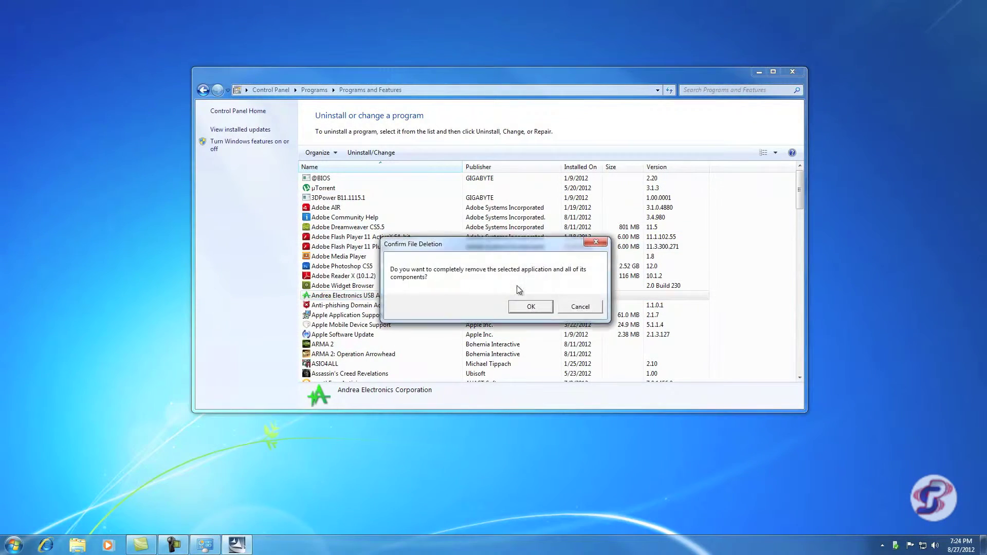
{"action": "left_click", "coordinate": [538, 306]}
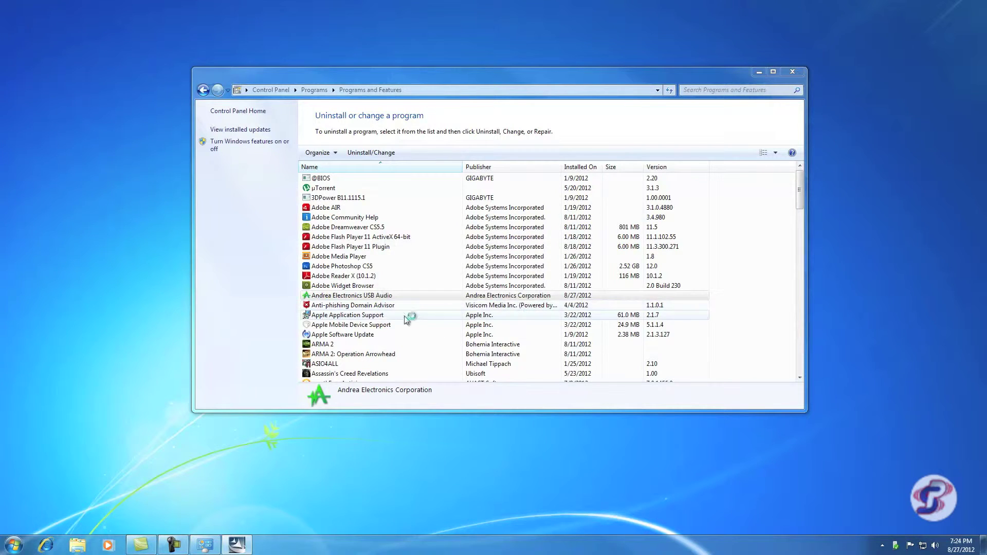
{"action": "left_click", "coordinate": [551, 362]}
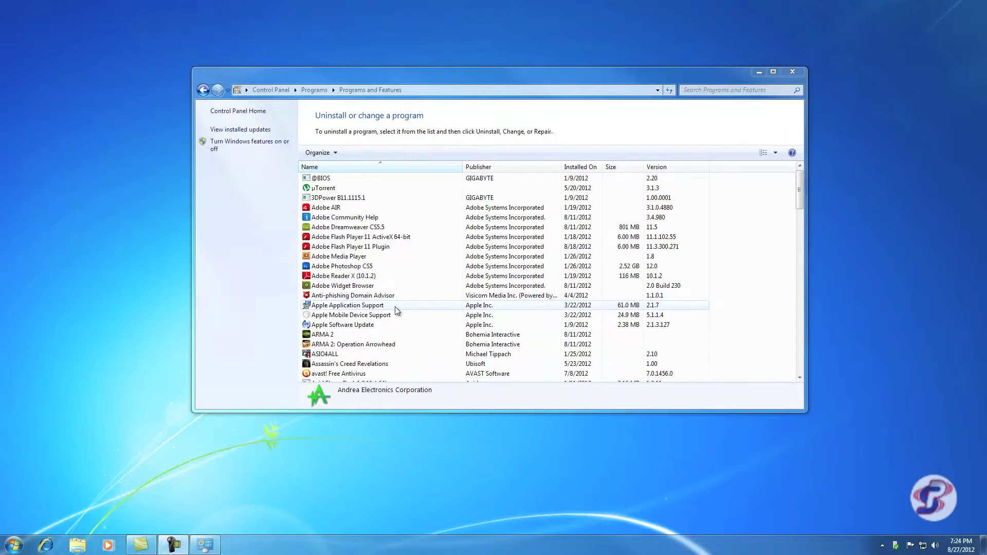
Close the Programs and Features window to return to the empty desktop
{"action": "left_click_drag", "start_coordinate": [799, 190], "coordinate": [814, 83]}
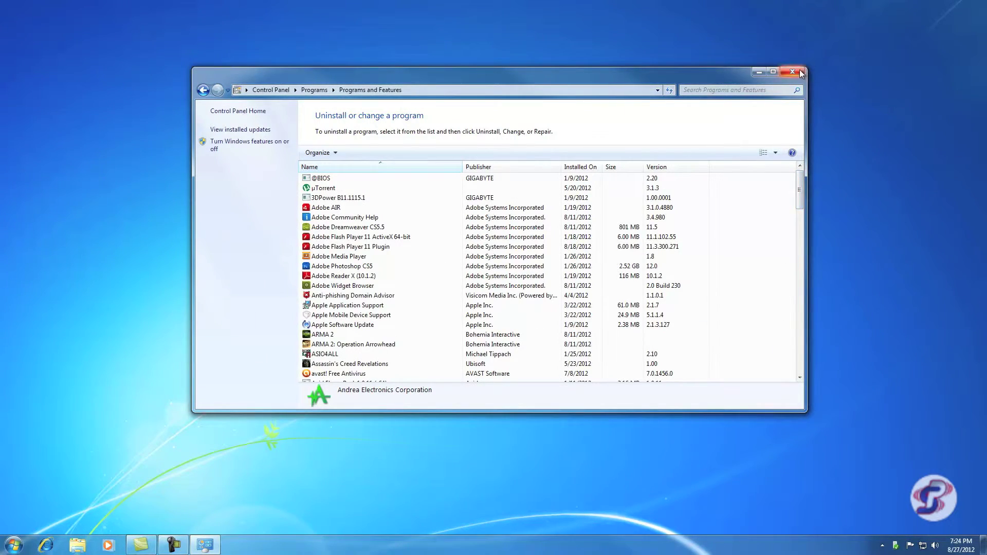
{"action": "left_click", "coordinate": [793, 72]}
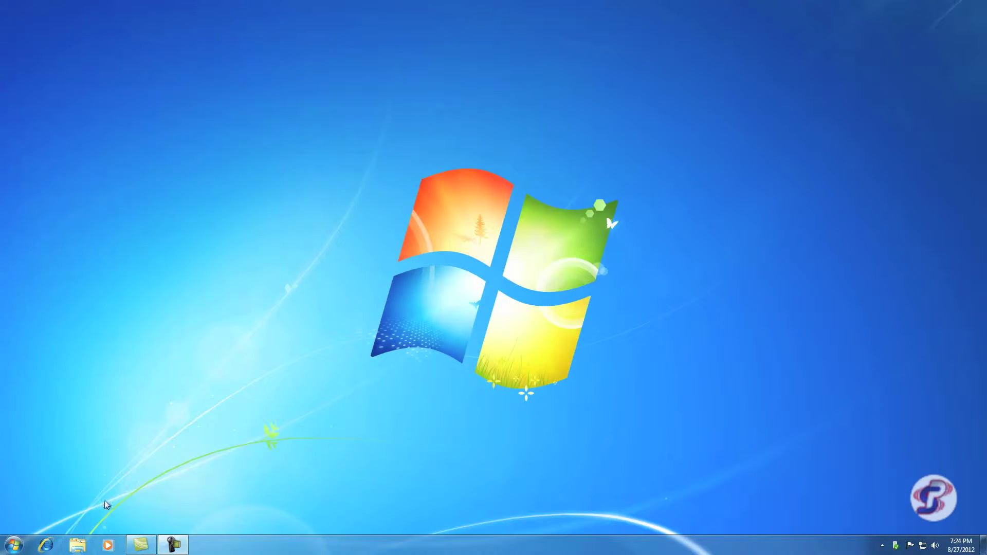
Open Windows Explorer maximized with a wider navigation pane and show Computer's drives
{"action": "right_click", "coordinate": [9, 548]}
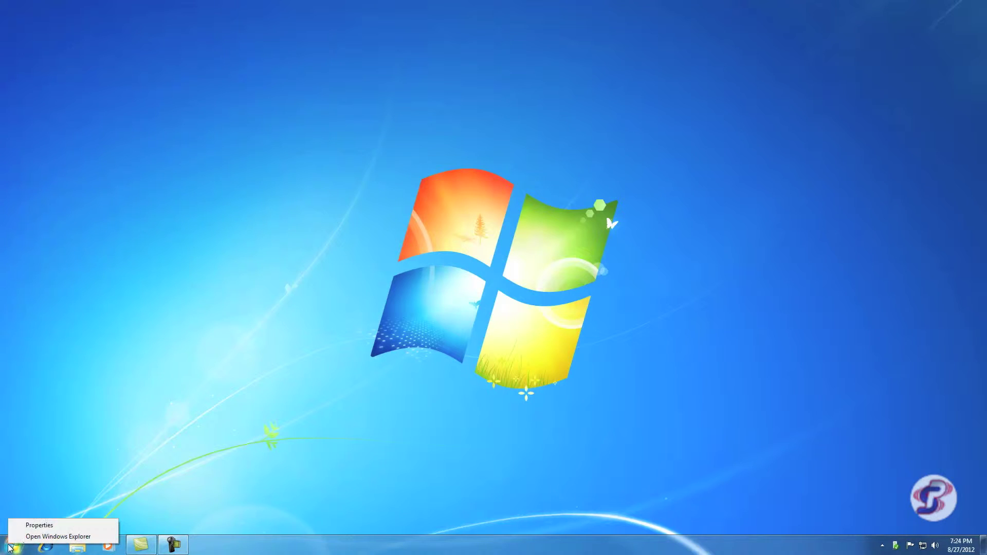
{"action": "left_click", "coordinate": [52, 536]}
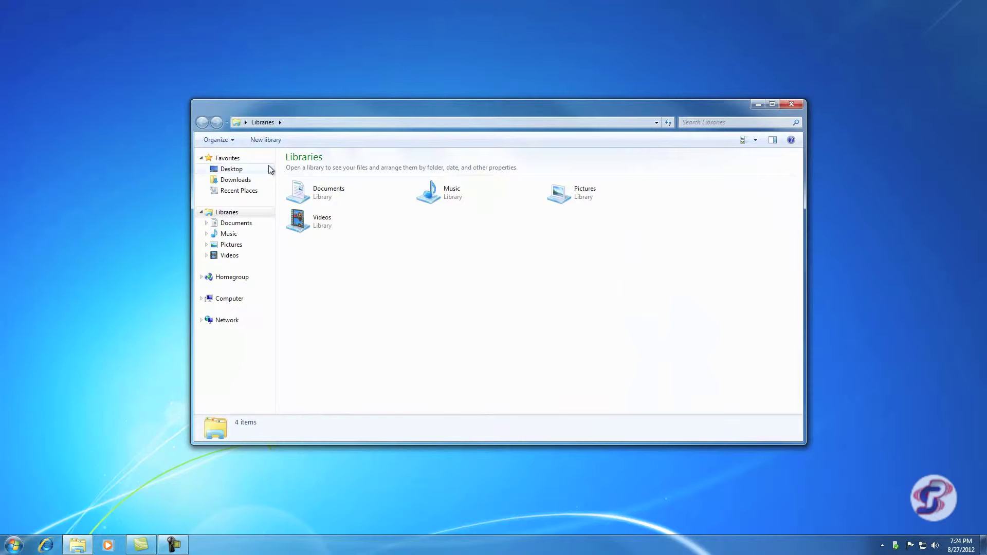
{"action": "left_click", "coordinate": [772, 104]}
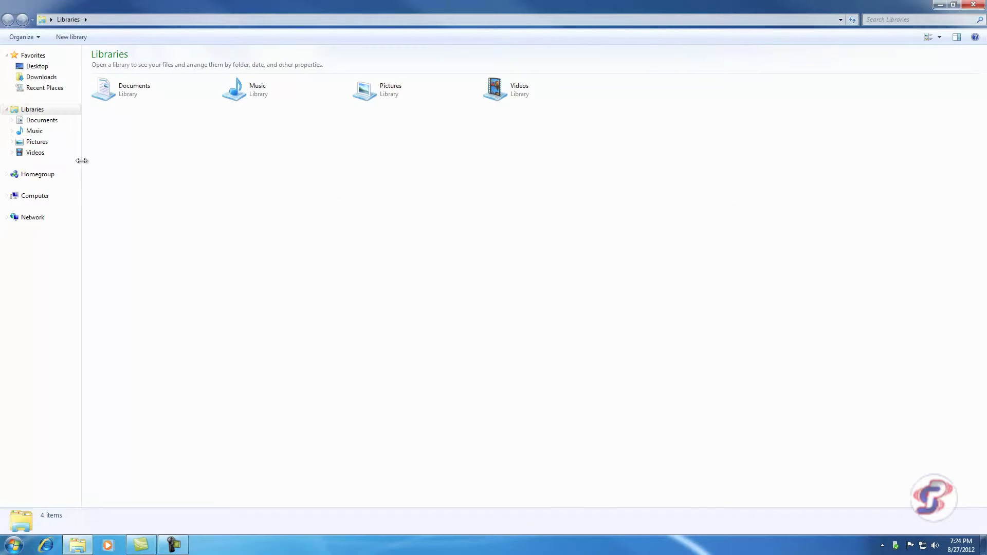
{"action": "left_click_drag", "start_coordinate": [82, 161], "coordinate": [149, 160]}
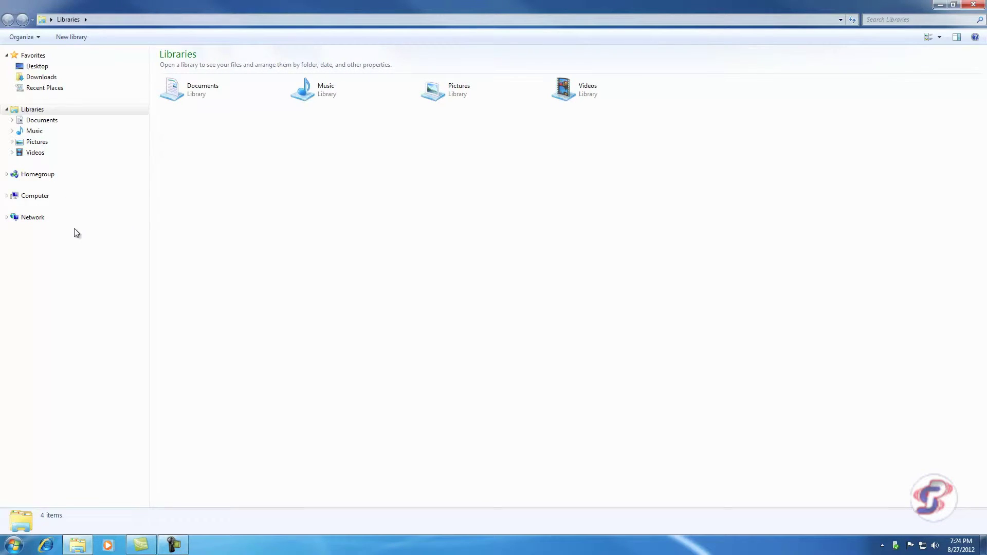
{"action": "left_click", "coordinate": [37, 197]}
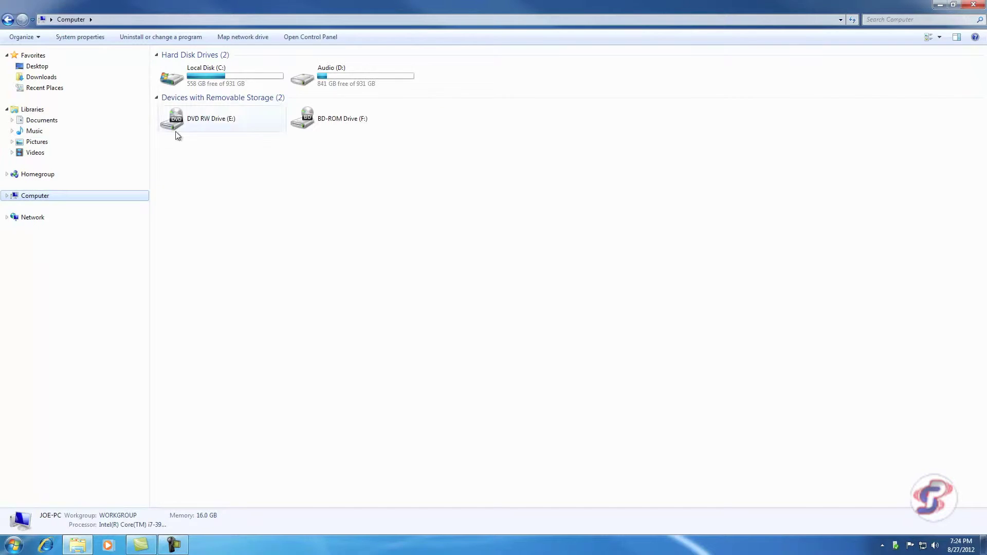
Browse Local Disk (C:) and Program Files, then open Program Files (x86)
{"action": "double_click", "coordinate": [205, 76]}
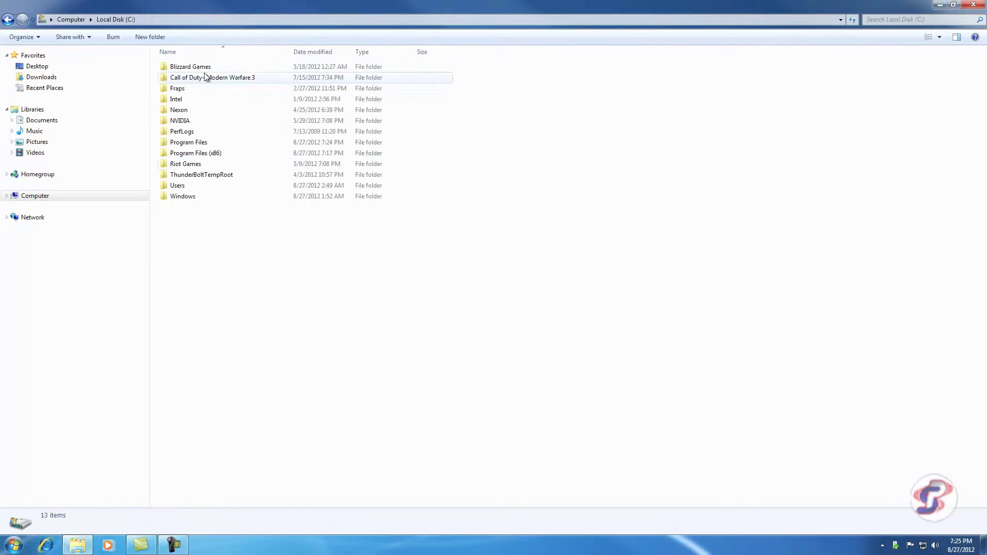
{"action": "double_click", "coordinate": [209, 143]}
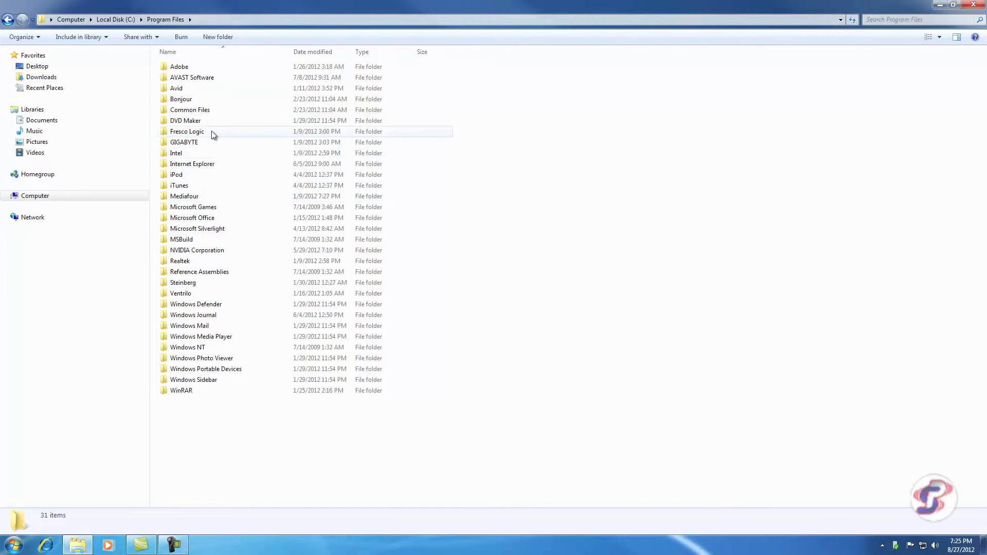
{"action": "left_click", "coordinate": [7, 19]}
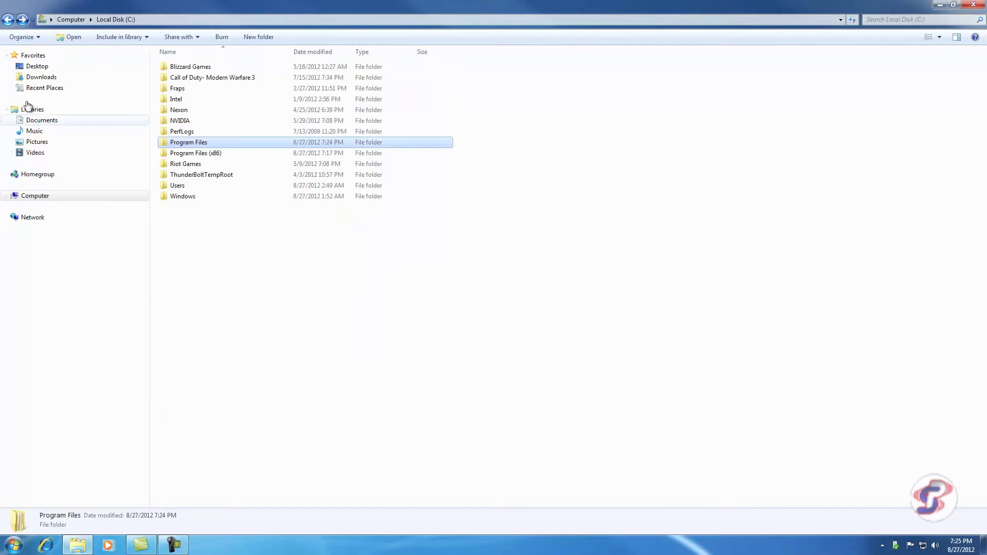
{"action": "double_click", "coordinate": [205, 153]}
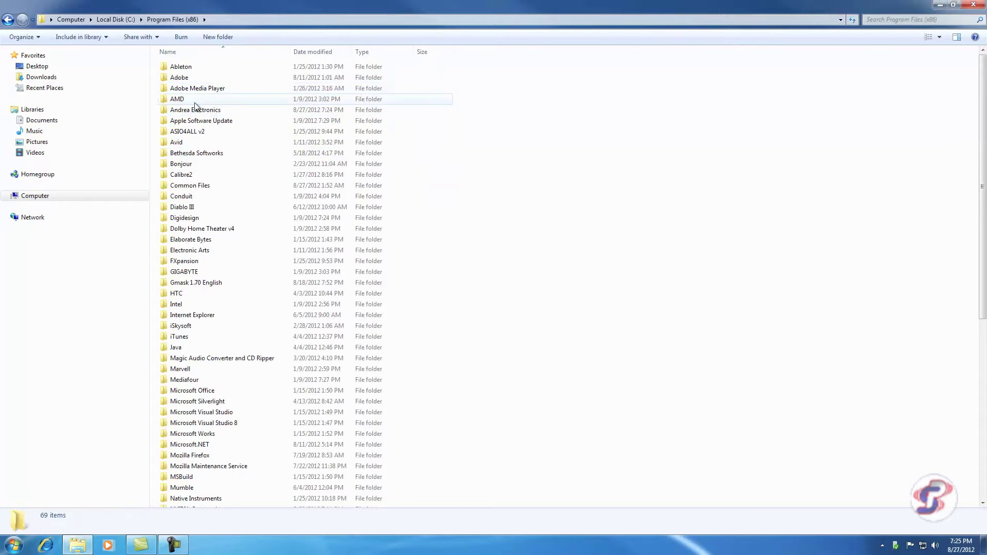
Check the contents of the Andrea Electronics folder, then go back to Program Files (x86)
{"action": "mouse_move", "coordinate": [198, 114]}
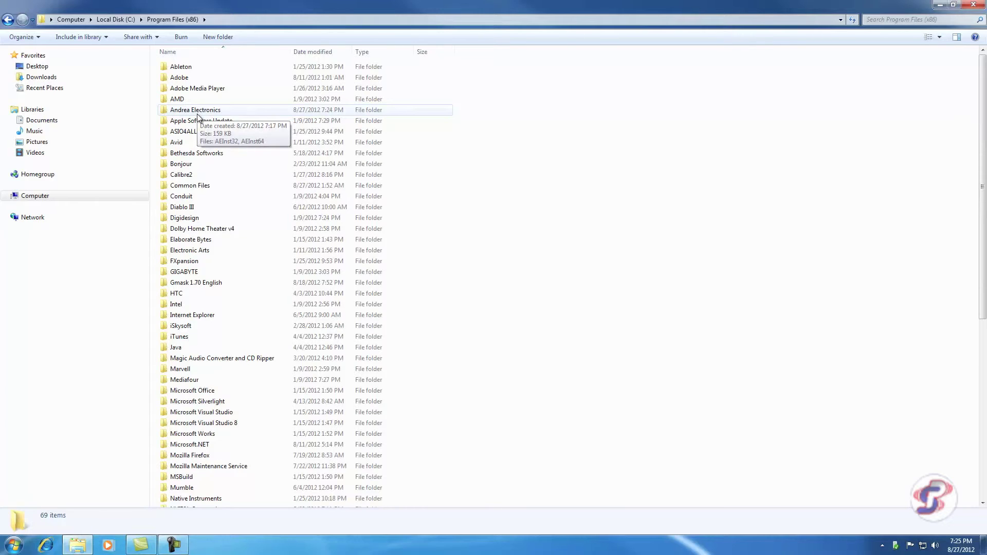
{"action": "double_click", "coordinate": [201, 114]}
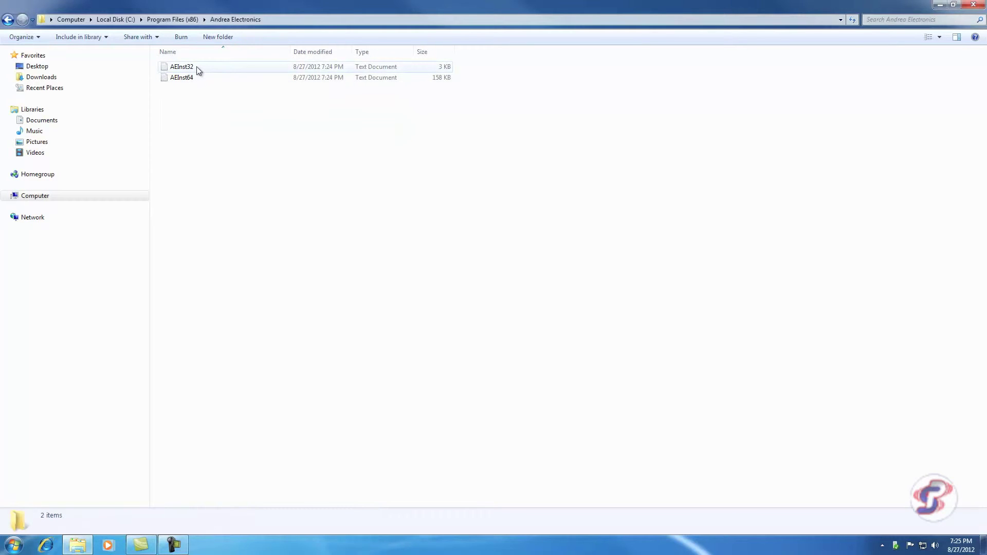
{"action": "left_click", "coordinate": [9, 20]}
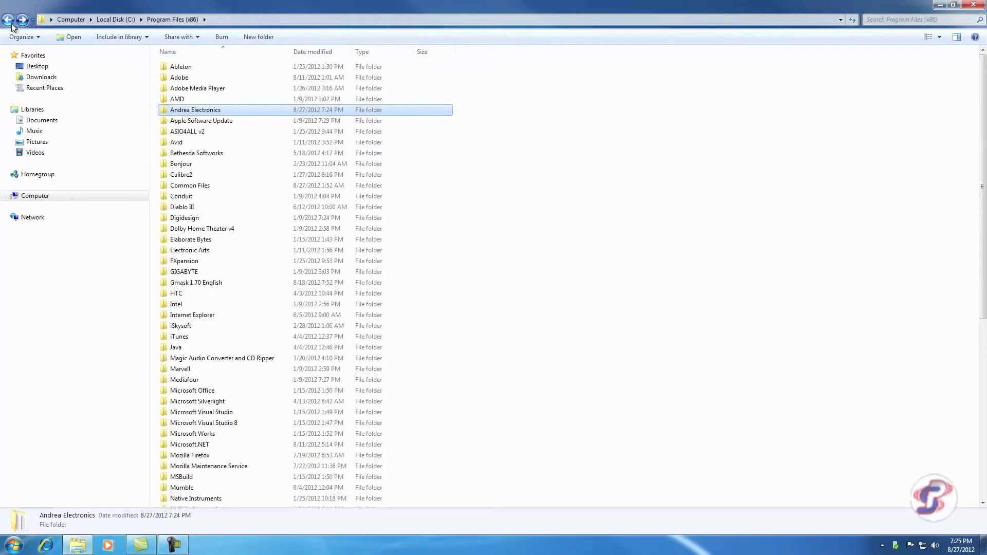
Delete the Andrea Electronics folder and close Windows Explorer
{"action": "right_click", "coordinate": [209, 113]}
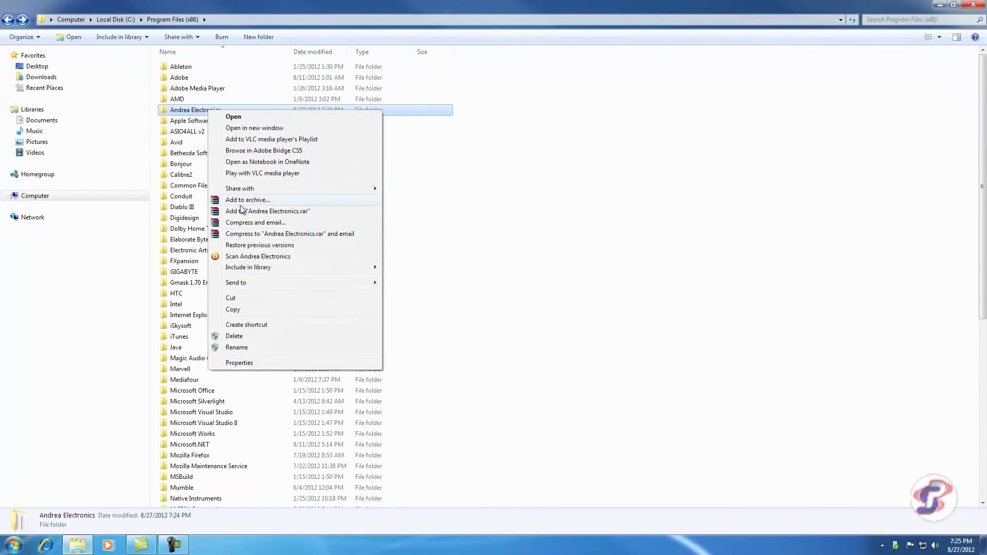
{"action": "left_click", "coordinate": [251, 333]}
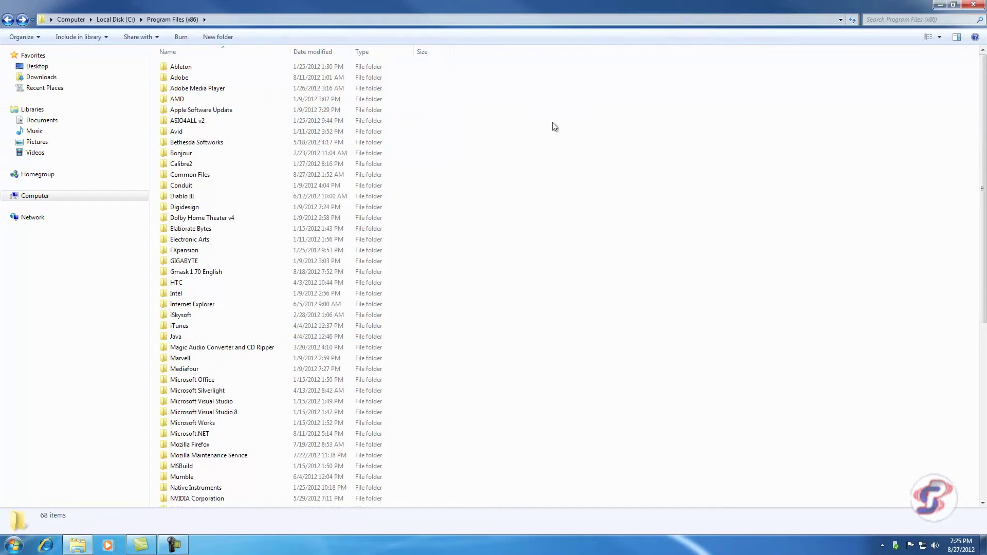
{"action": "left_click", "coordinate": [971, 5]}
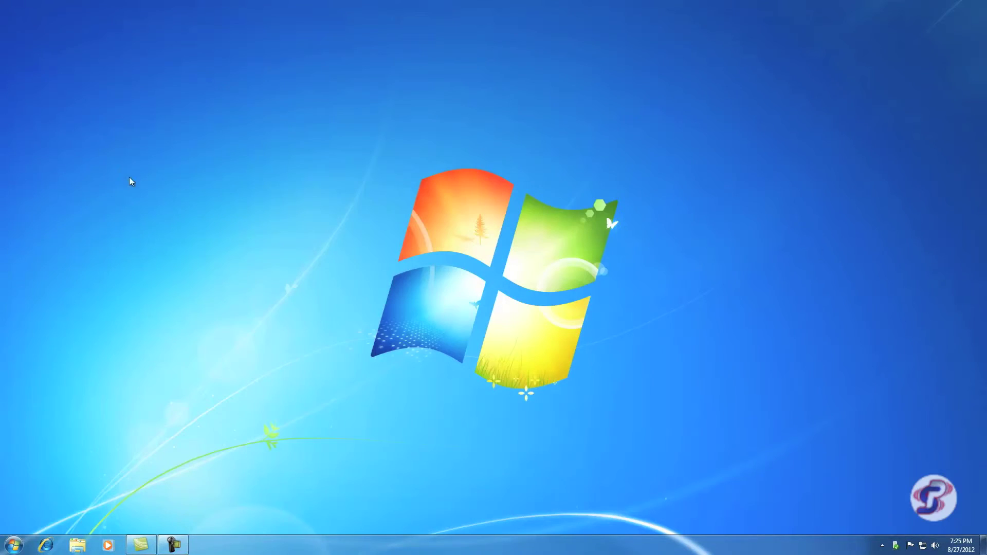